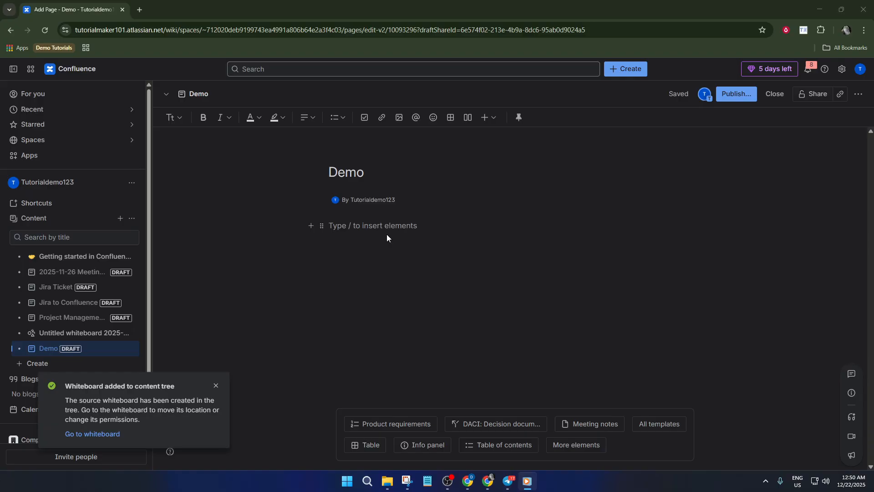
Step: Insert a new flowchart diagram whiteboard on the Demo page's empty body line using /diag
left_click(426, 223)
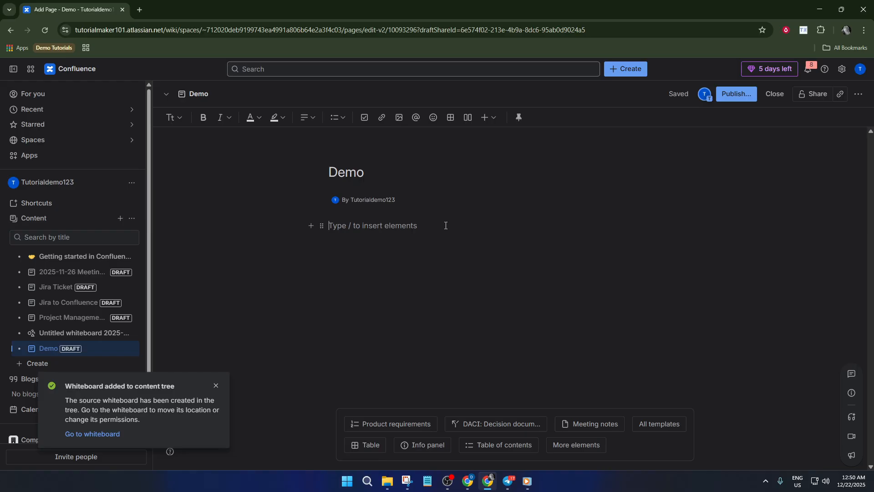
type("/diag")
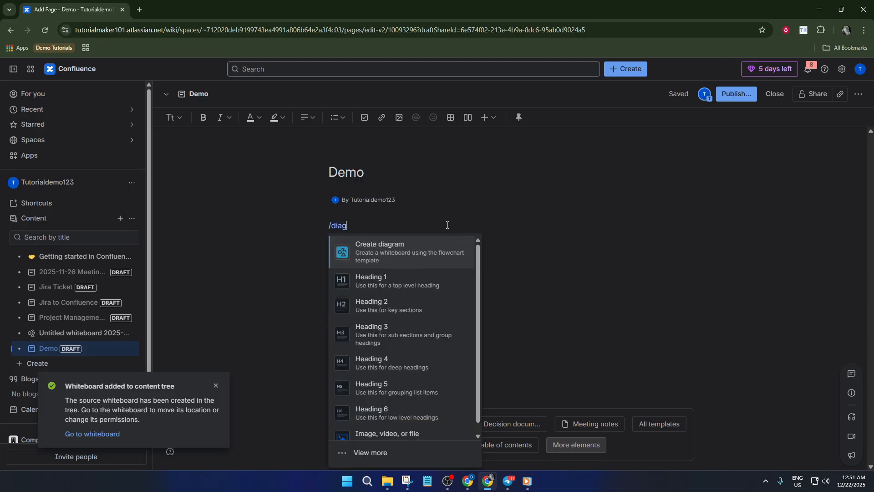
left_click(414, 248)
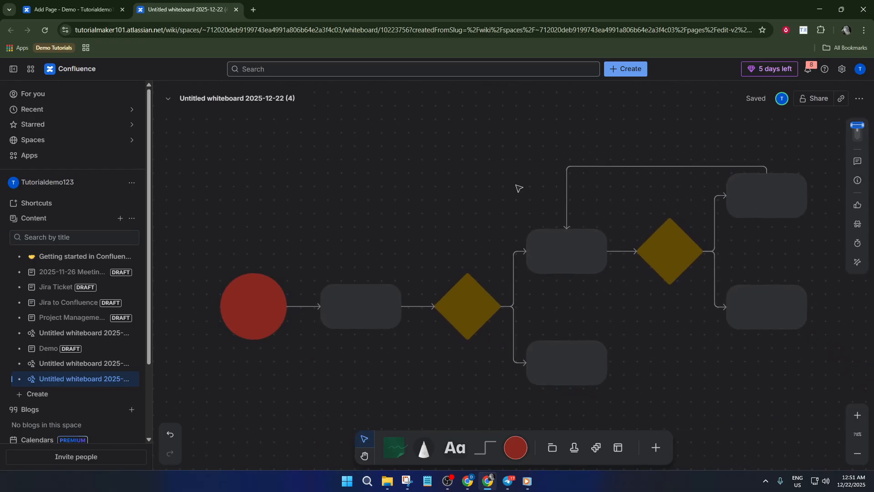
Step: Label the red start circle 'Diagram'
double_click(260, 297)
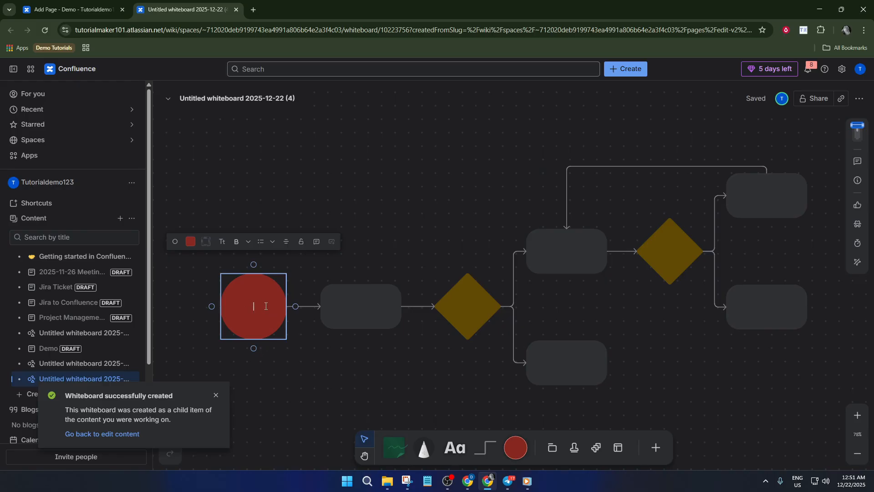
type("Diagram")
left_click(362, 305)
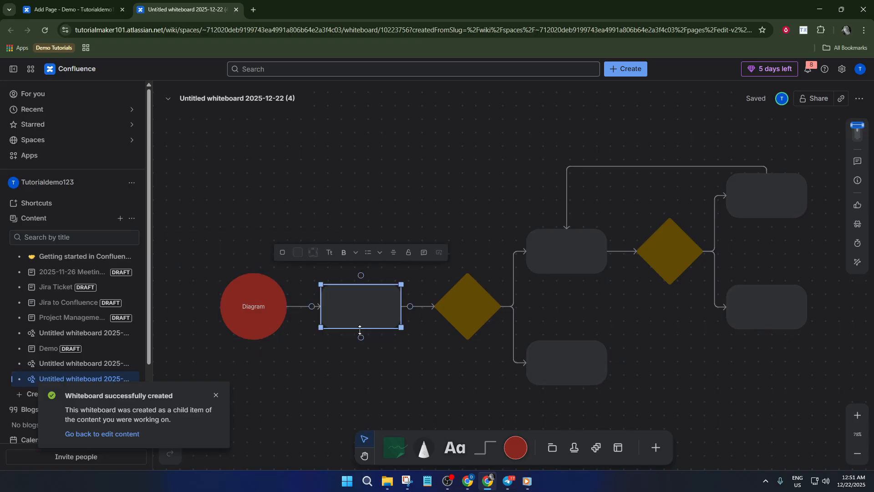
Step: Pan the canvas to reveal empty space below the flowchart for a new shape
scroll(494, 373, "down", 2)
scroll(585, 375, "up", 3)
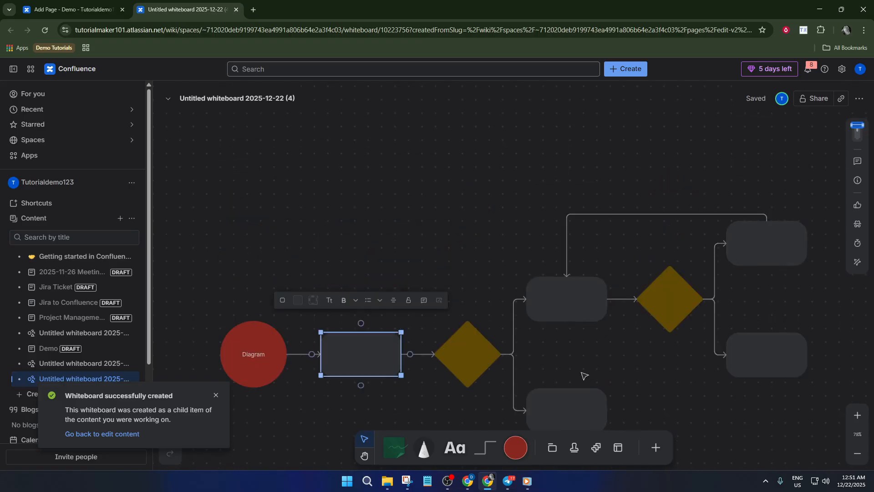
left_click_drag(608, 337, 485, 268)
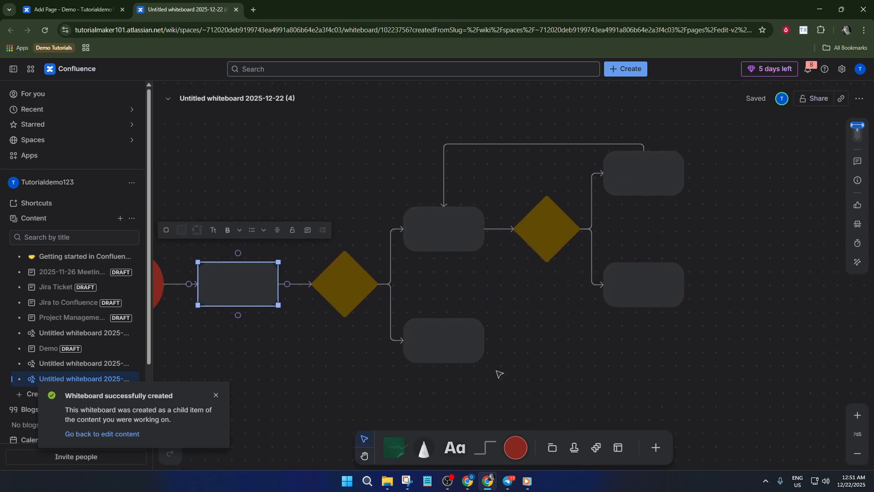
scroll(505, 376, "up", 1)
left_click_drag(497, 360, 479, 308)
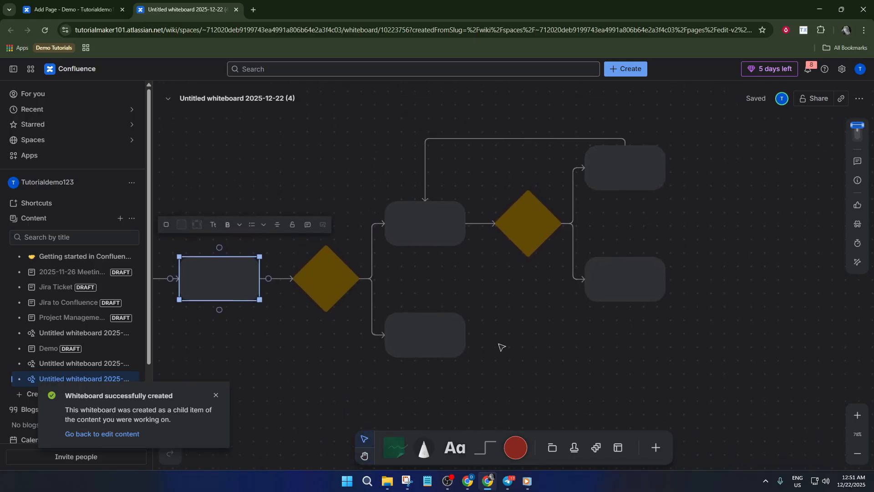
left_click_drag(512, 395, 508, 323)
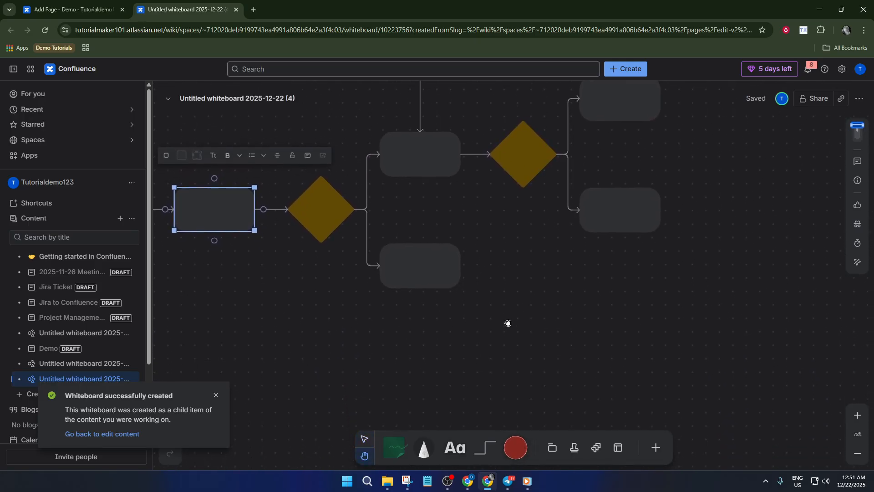
left_click(515, 448)
Step: Place a red circle below the flowchart and connect the lower grey box to it
left_click(522, 320)
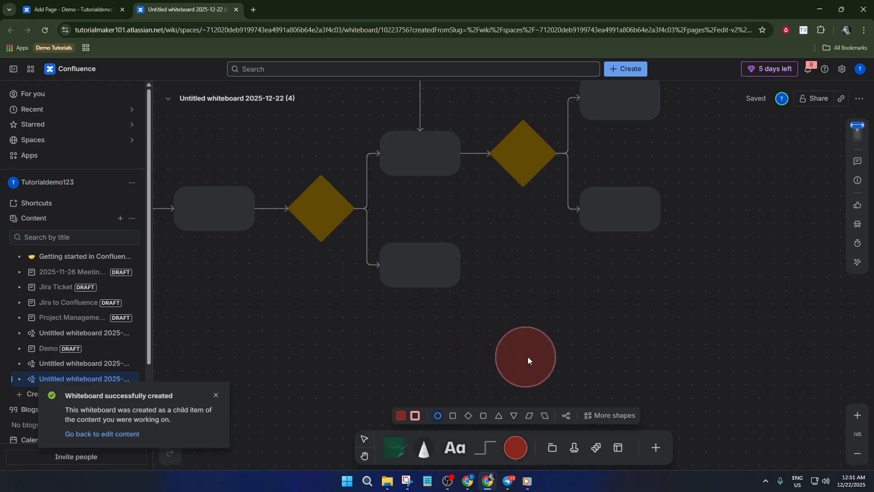
left_click(538, 348)
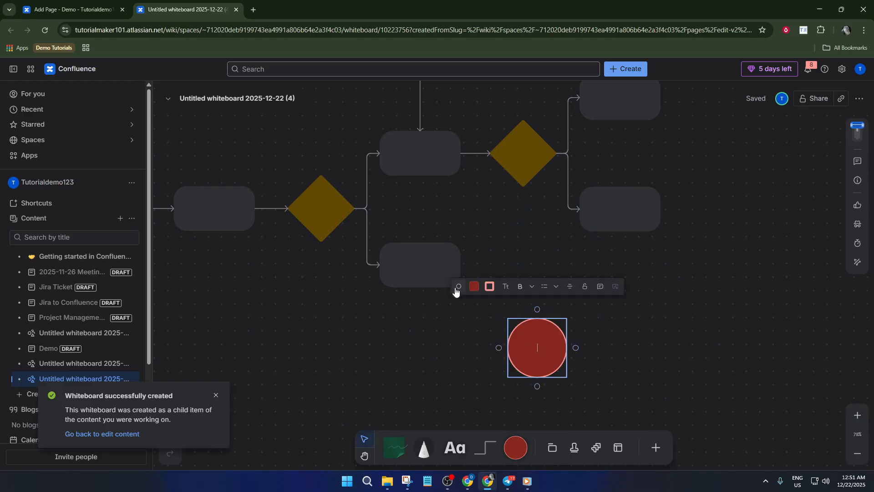
left_click(490, 447)
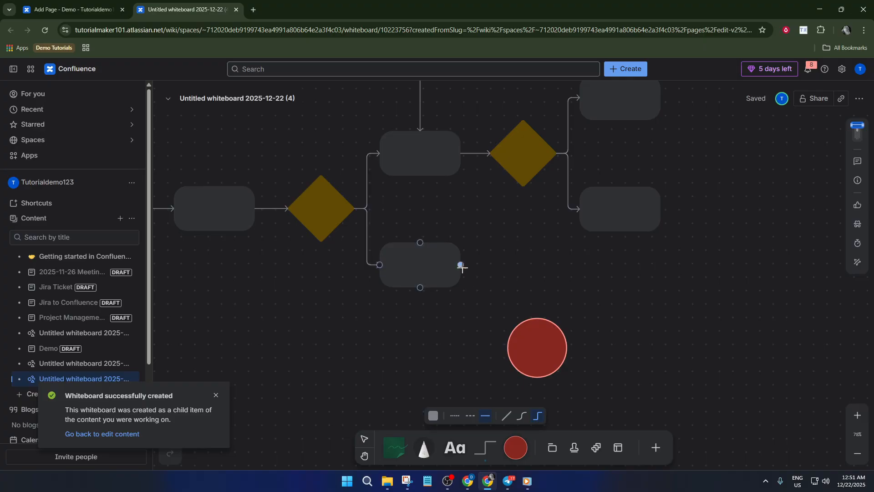
left_click_drag(461, 265, 508, 349)
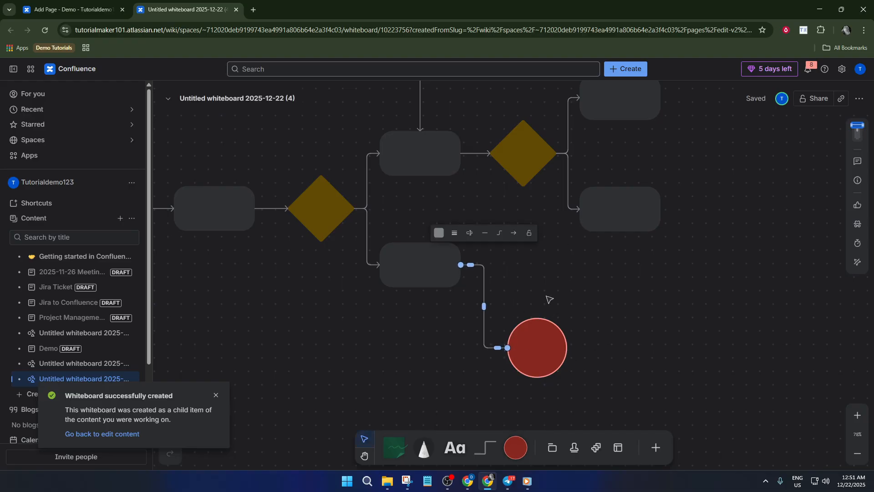
Step: Reroute the connector's vertical and lower segments so it runs cleanly into the new red circle
left_click(506, 289)
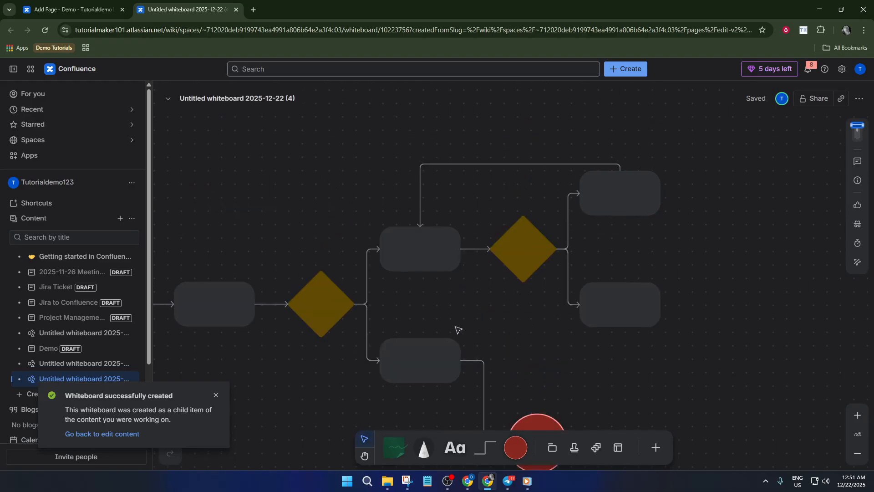
scroll(460, 332, "up", 3)
scroll(481, 357, "down", 4)
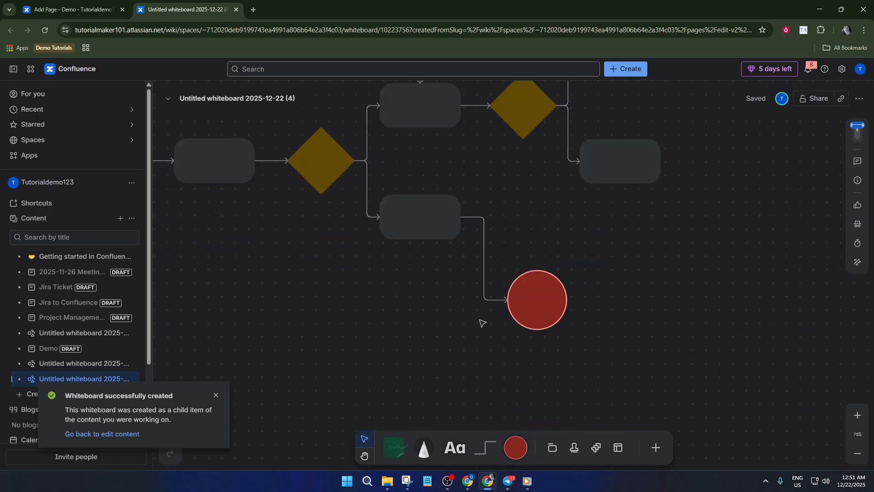
left_click(484, 242)
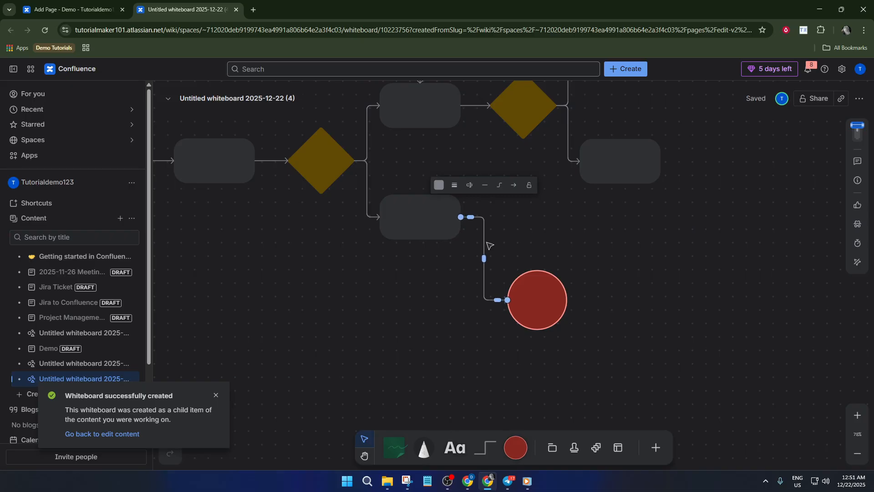
mouse_move(484, 259)
left_mouse_down()
mouse_move(471, 260)
mouse_move(483, 260)
left_mouse_up()
mouse_move(496, 300)
left_mouse_down()
mouse_move(498, 329)
mouse_move(495, 301)
left_mouse_up()
left_click(496, 315)
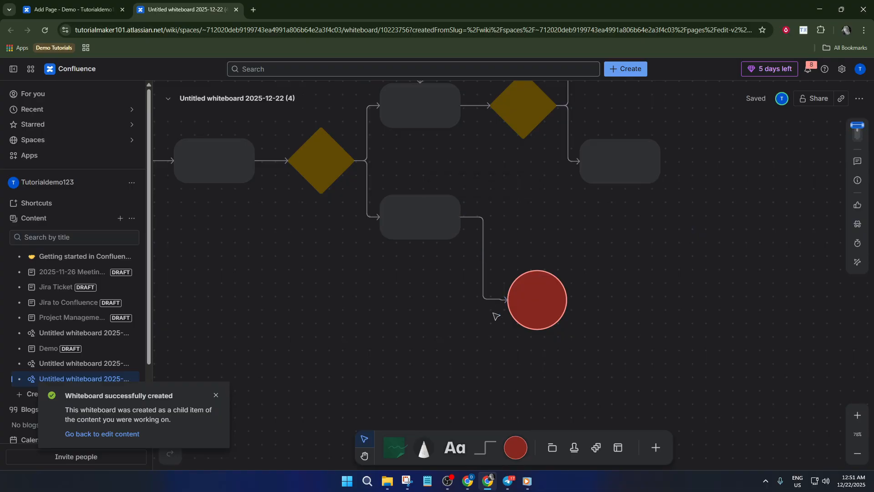
Step: Recheck the connector and the lower box with its incoming link, then clear the selection
left_click(484, 272)
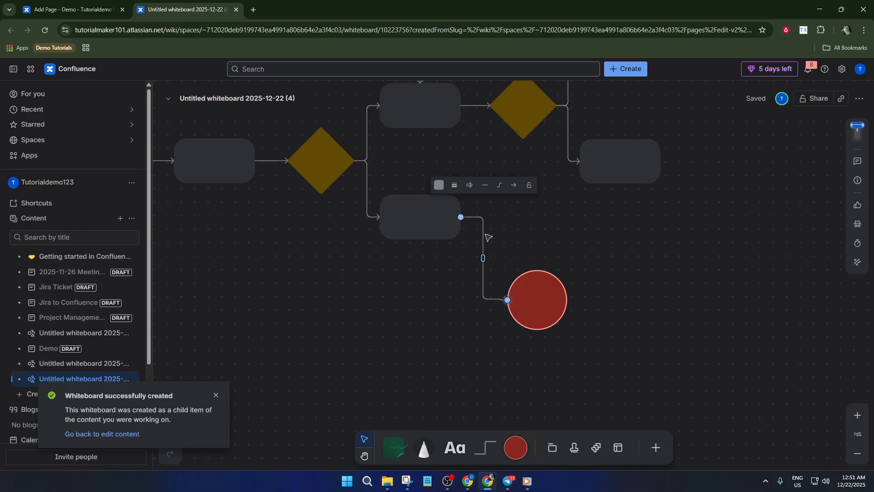
left_click(455, 314)
scroll(432, 324, "up", 5)
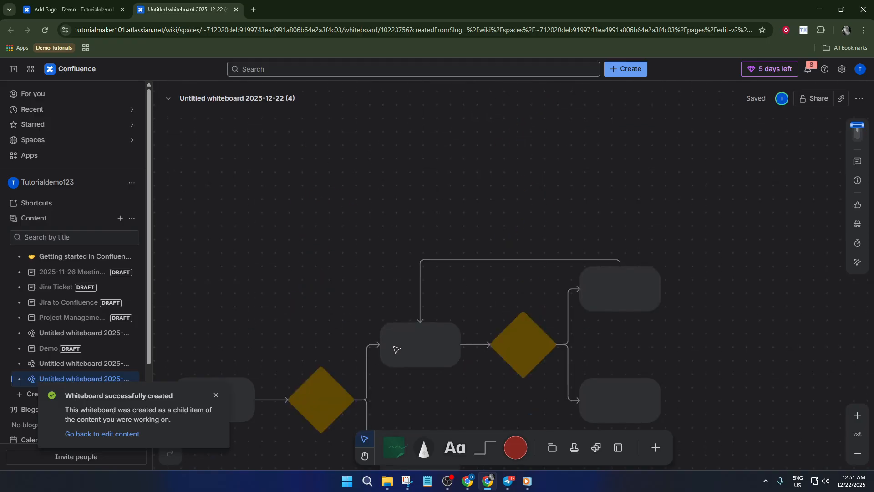
scroll(394, 349, "down", 3)
left_click_drag(364, 308, 451, 293)
left_click(384, 336)
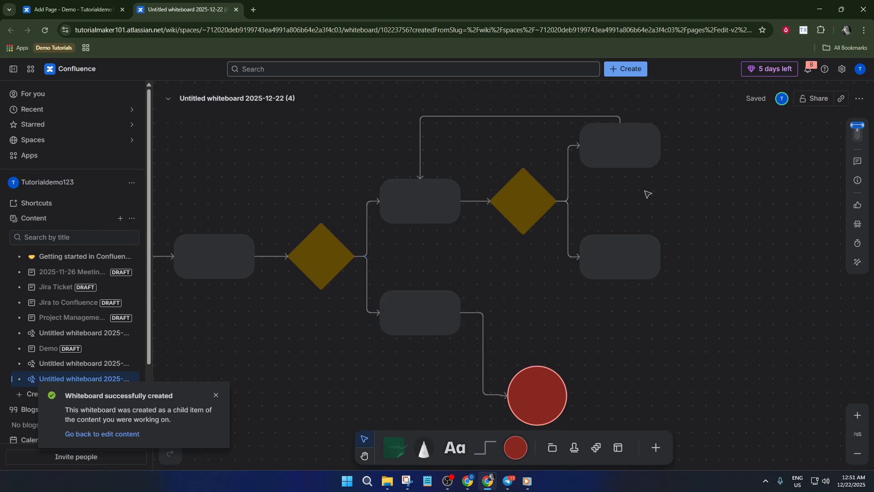
Step: Zoom out to review the whole flowchart, then return to the Demo page tab
scroll(459, 237, "down", 1)
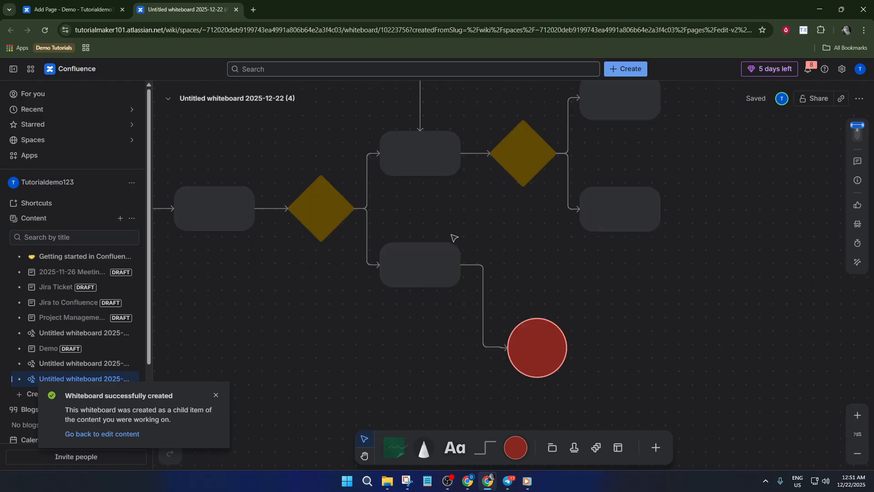
scroll(454, 237, "down", 2)
scroll(454, 235, "up", 2)
scroll(455, 236, "down", 2)
scroll(455, 236, "down", 2)
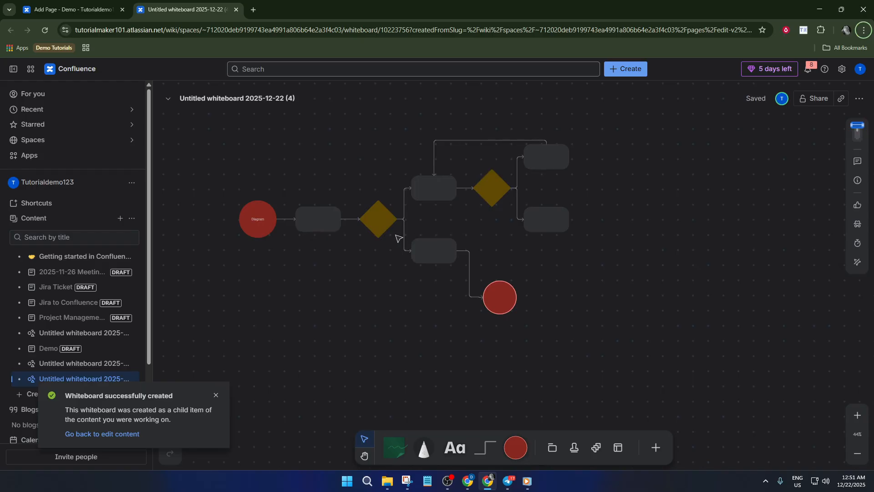
scroll(396, 237, "up", 1)
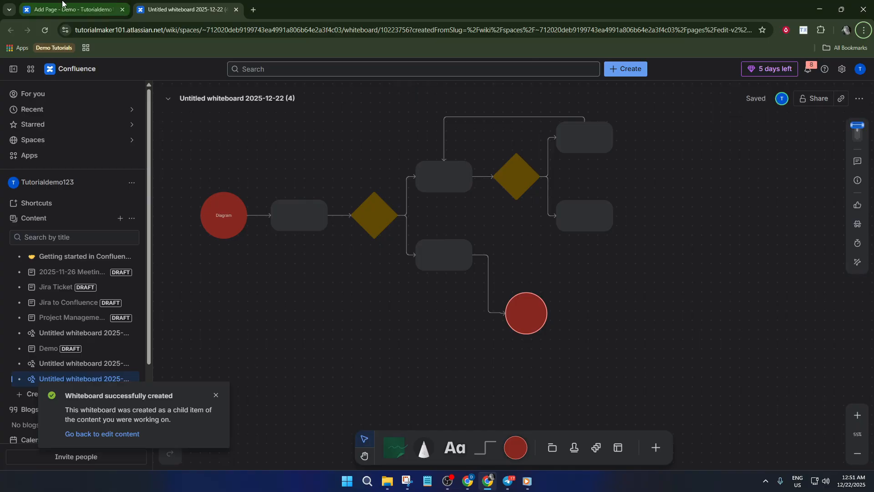
left_click(91, 15)
Step: Refresh the Demo page's whiteboard embed to show the 'Diagram' start circle and new end circle
scroll(435, 271, "down", 2)
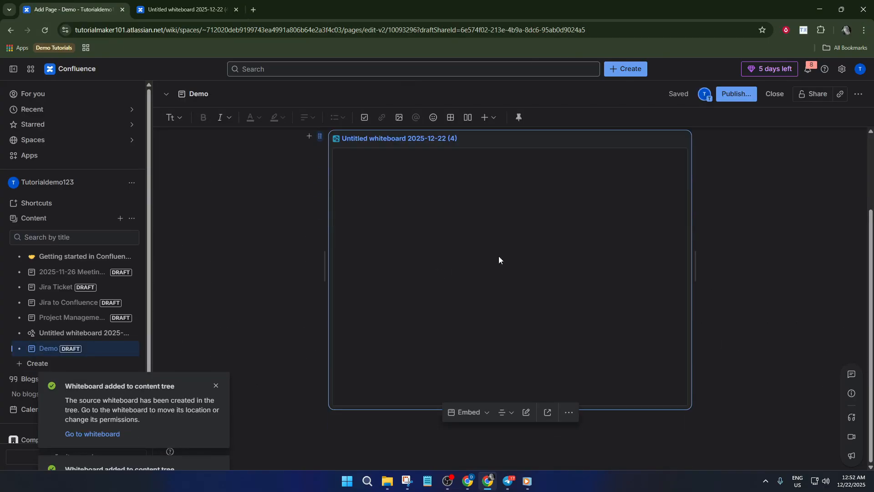
left_click(750, 255)
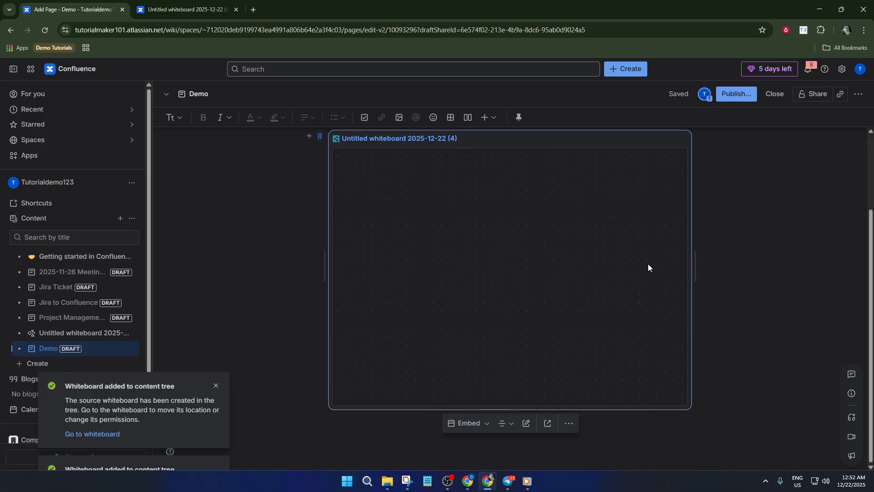
scroll(605, 306, "up", 1)
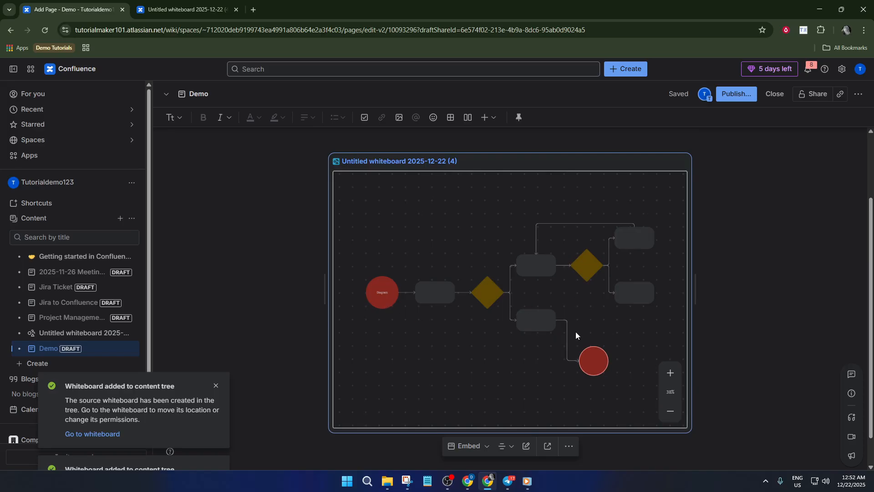
scroll(783, 313, "down", 1)
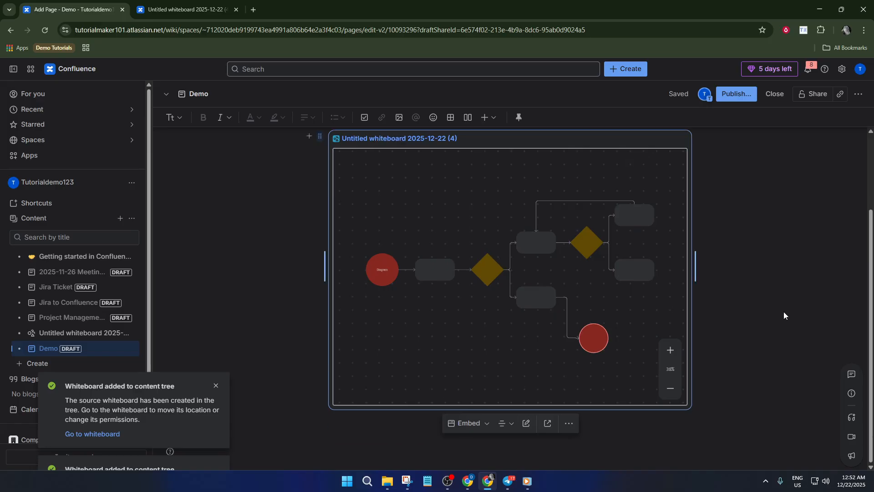
scroll(783, 311, "up", 2)
scroll(783, 312, "down", 2)
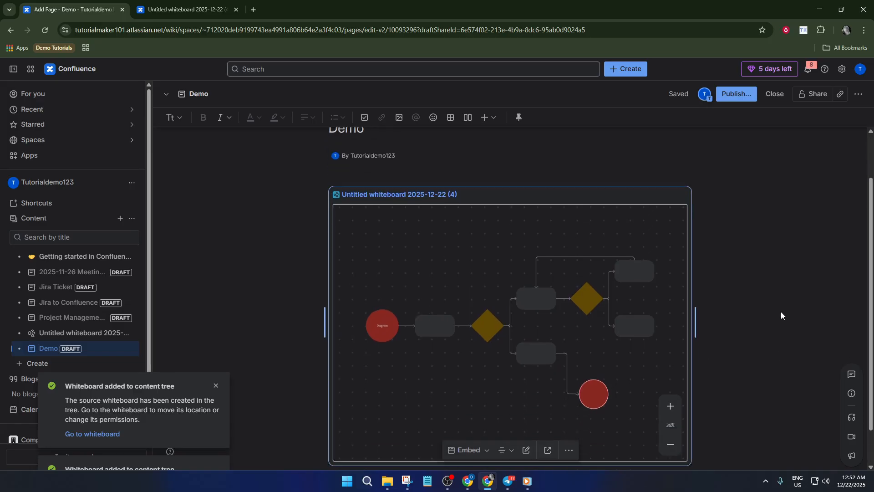